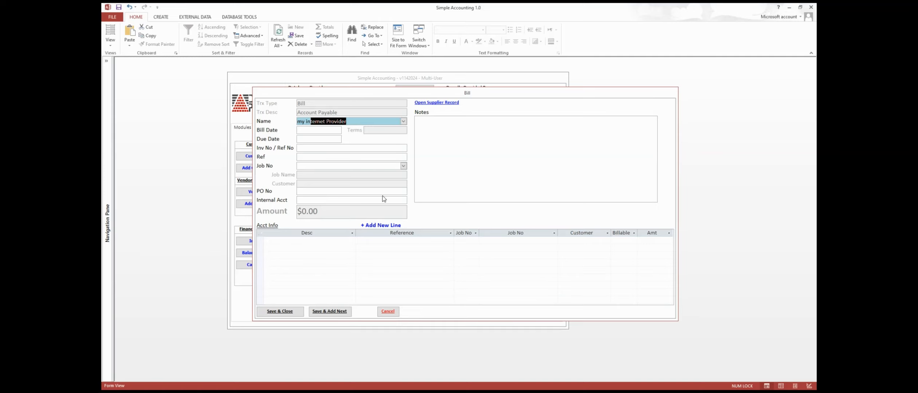
# Confirm the payee and set the bill date to 4/1/2024.
pyautogui.press('Return')
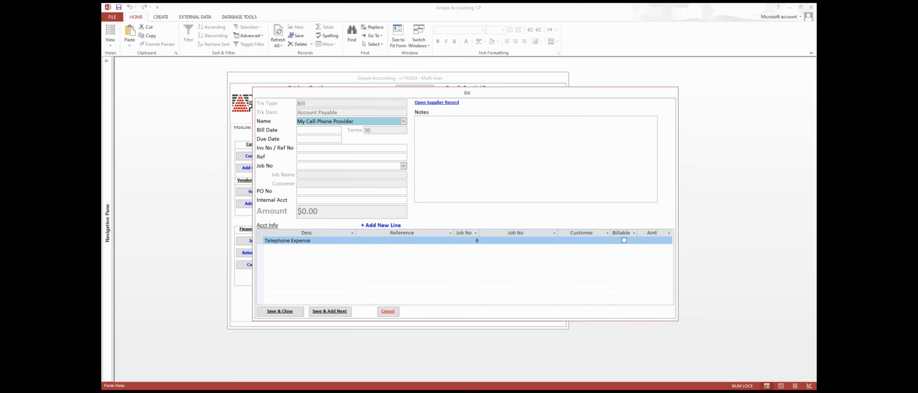
pyautogui.click(304, 131)
pyautogui.write('4/')
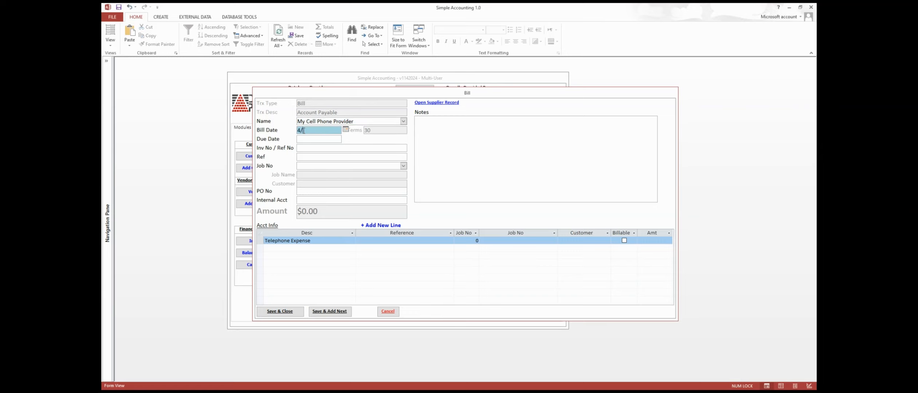
pyautogui.write('1/2024')
pyautogui.press('Tab')
# Enter the invoice number and the reference 'Mar 2024 Cell Phone Charge'.
pyautogui.click(314, 149)
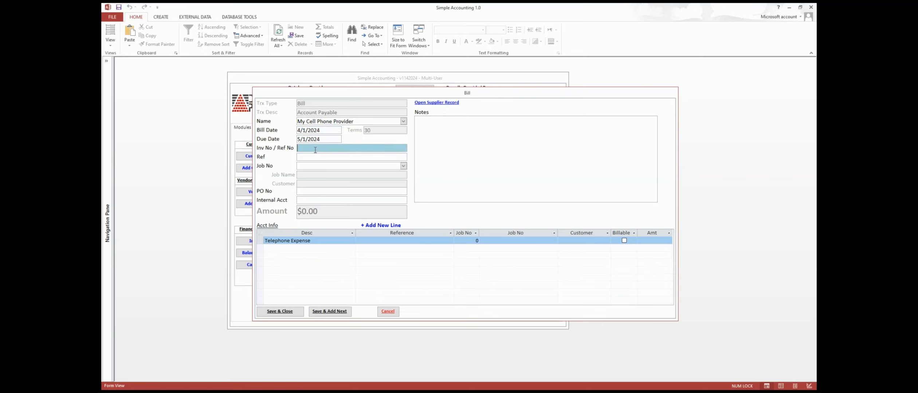
pyautogui.click(317, 158)
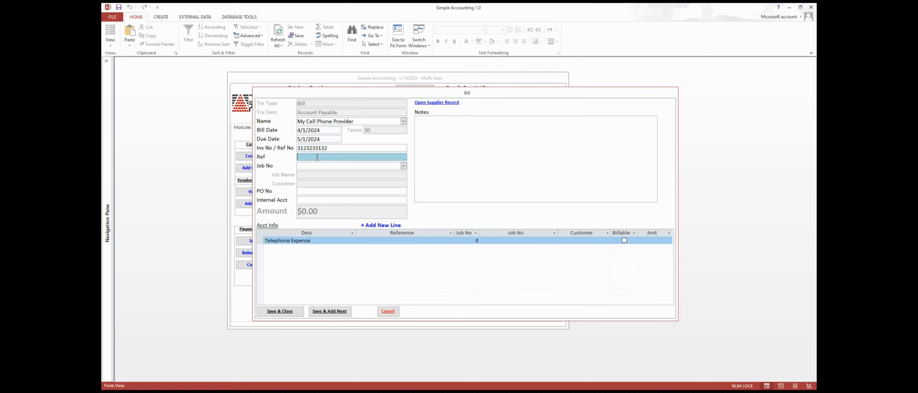
pyautogui.write('Mar 2024 Cell Phone Charges')
pyautogui.press('Tab')
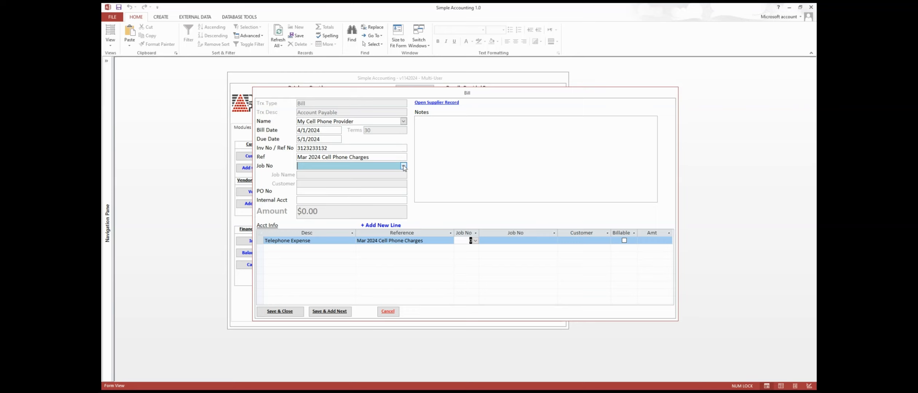
# Assign job 102 and enter the purchase order number.
pyautogui.click(398, 185)
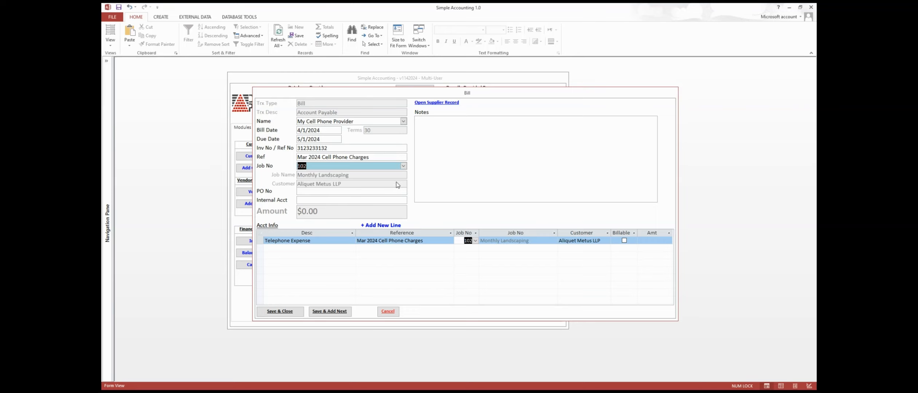
pyautogui.click(376, 191)
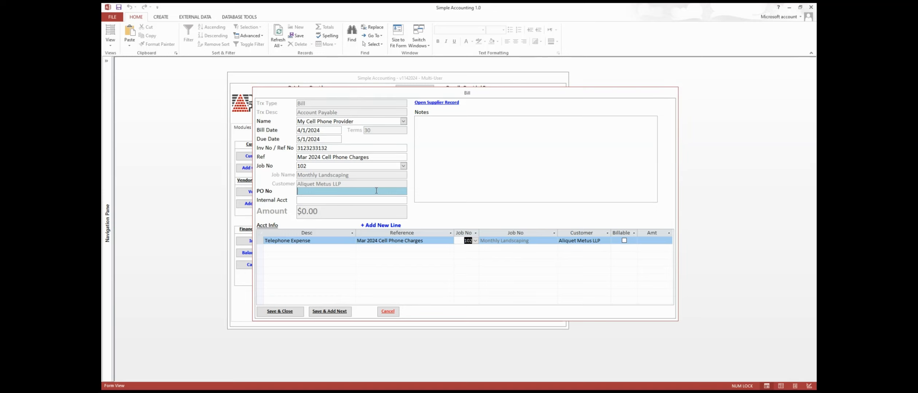
pyautogui.write('34589')
pyautogui.press('Tab')
pyautogui.click(652, 240)
# Enter 118.36 as the Telephone Expense line amount.
pyautogui.write('118.36')
pyautogui.press('Tab')
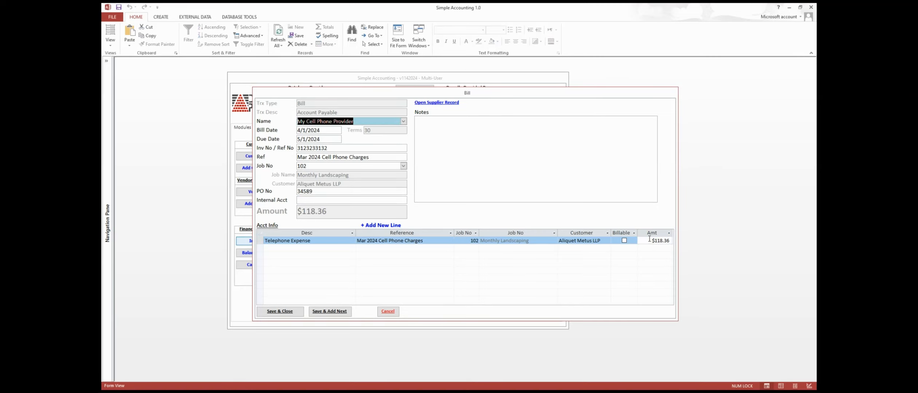
pyautogui.moveTo(313, 240); pyautogui.dragTo(258, 238)
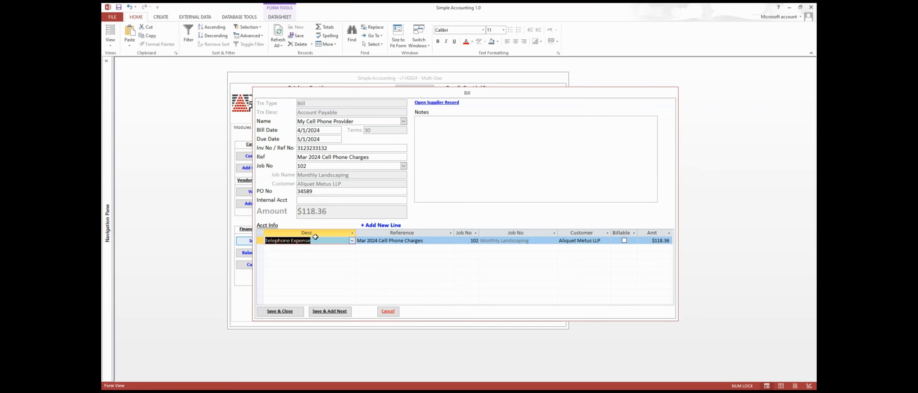
pyautogui.click(328, 240)
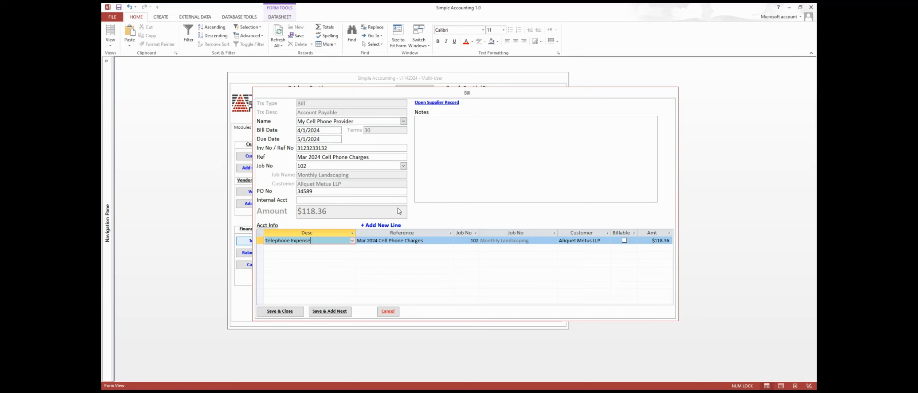
# Add the note 'This is a note for the bill' and save the bill.
pyautogui.click(458, 135)
pyautogui.write('This ')
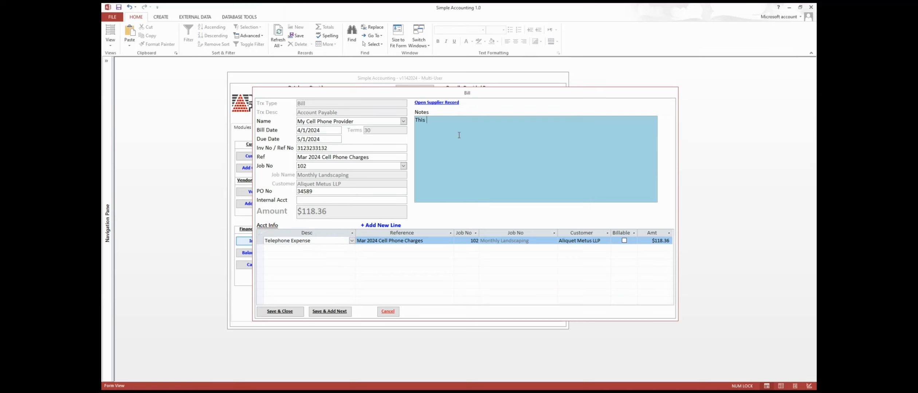
pyautogui.write('is a note for the bill')
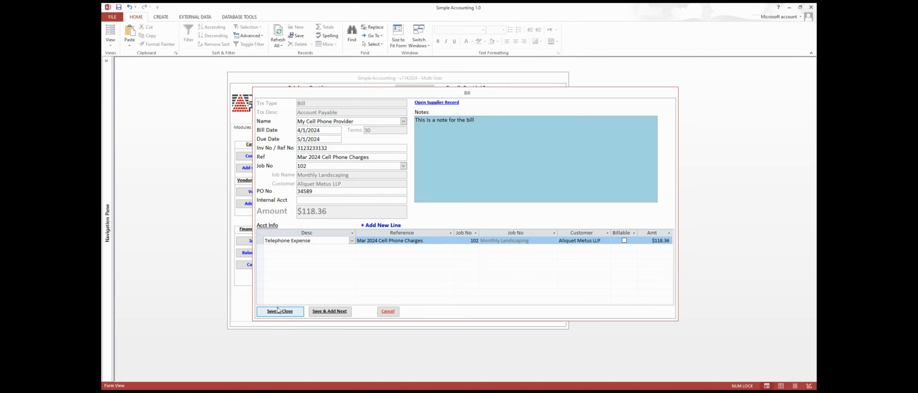
pyautogui.click(290, 312)
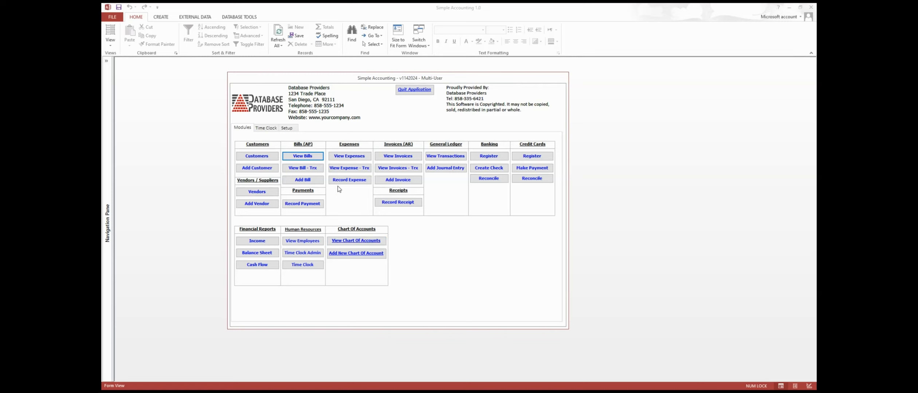
# Open View Bills and filter by party: My Cell Phone Provider, My City Treasurer, HomeDepot.
pyautogui.click(306, 157)
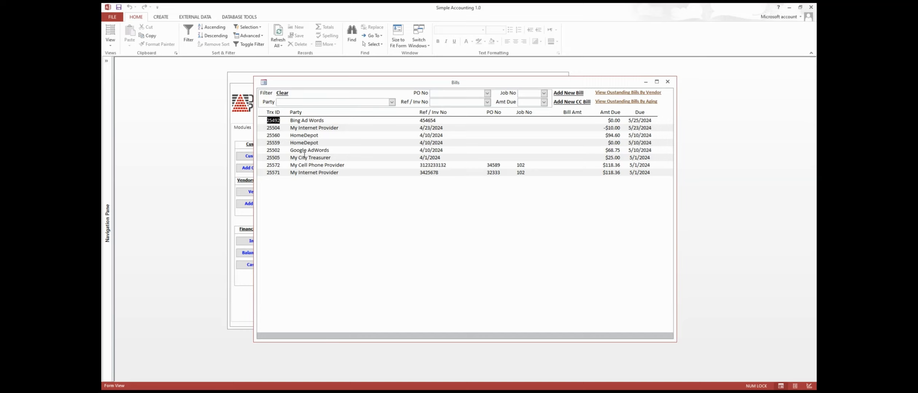
pyautogui.click(387, 103)
pyautogui.click(355, 134)
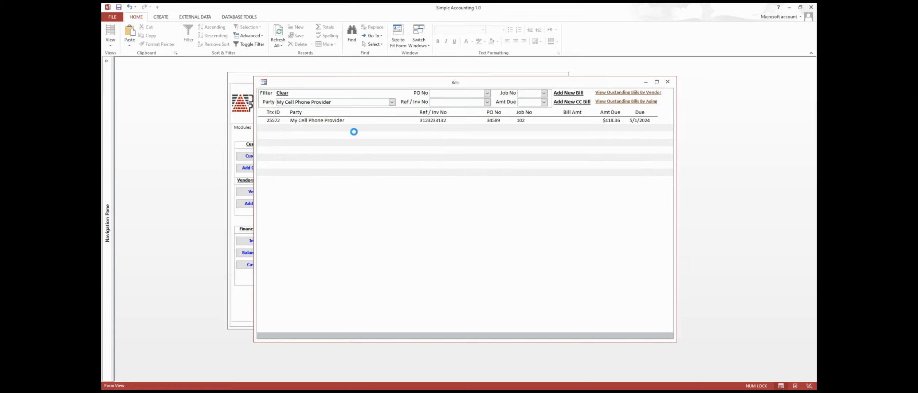
pyautogui.click(392, 103)
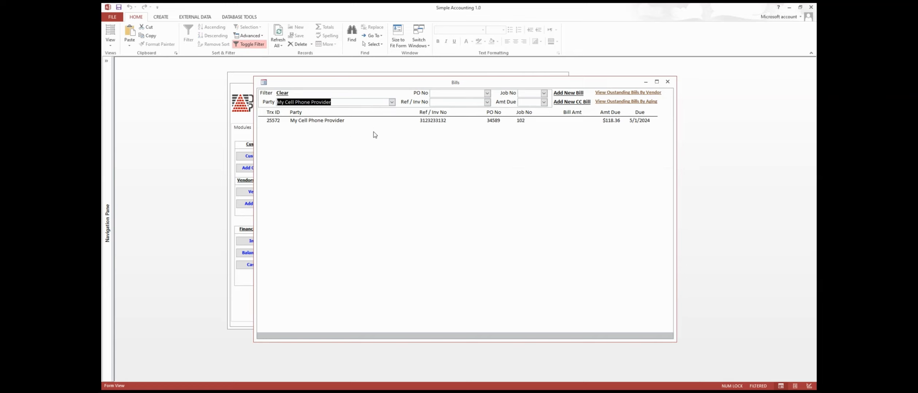
pyautogui.click(374, 132)
pyautogui.click(391, 103)
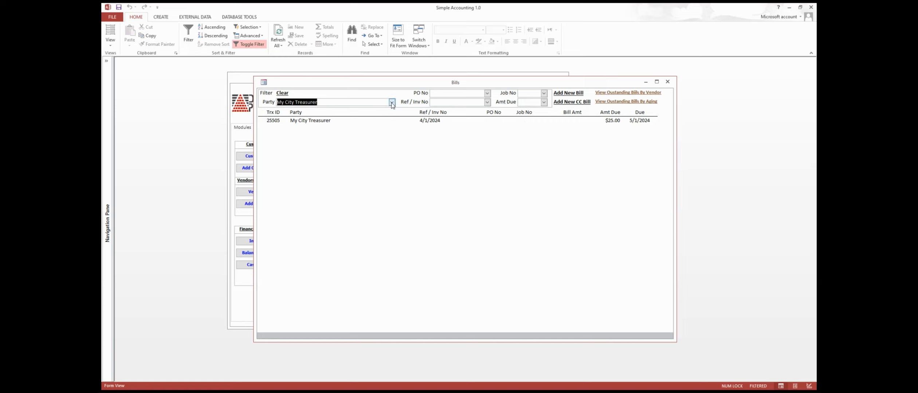
pyautogui.click(373, 132)
# Filter the bills to Amt Due greater than 0.
pyautogui.click(544, 103)
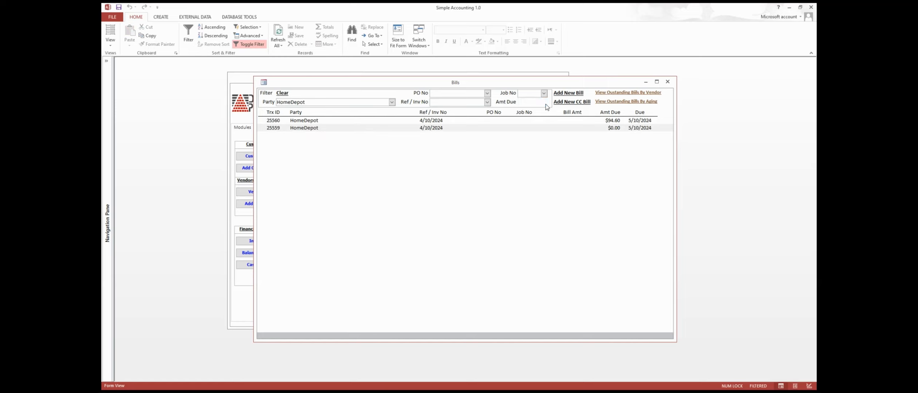
pyautogui.write('>0')
pyautogui.press('Return')
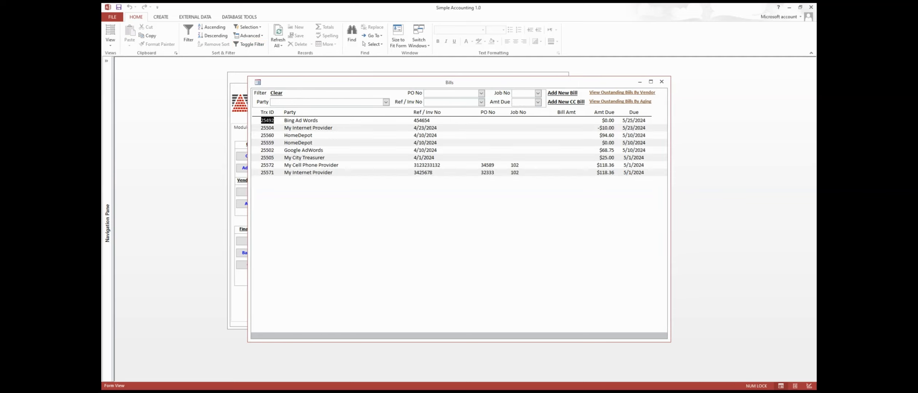
# Open the My Cell Phone Provider bill 25572 from the Bills list.
pyautogui.click(306, 165)
pyautogui.click(318, 158)
pyautogui.doubleClick(314, 165)
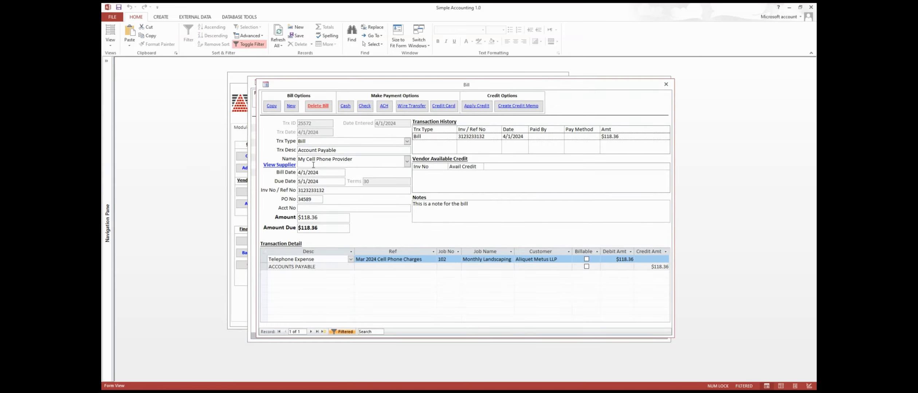
# Review the bill's dates, invoice number, Telephone Expense debit and Accounts Payable credit.
pyautogui.doubleClick(317, 172)
pyautogui.click(316, 181)
pyautogui.moveTo(330, 190); pyautogui.dragTo(310, 191)
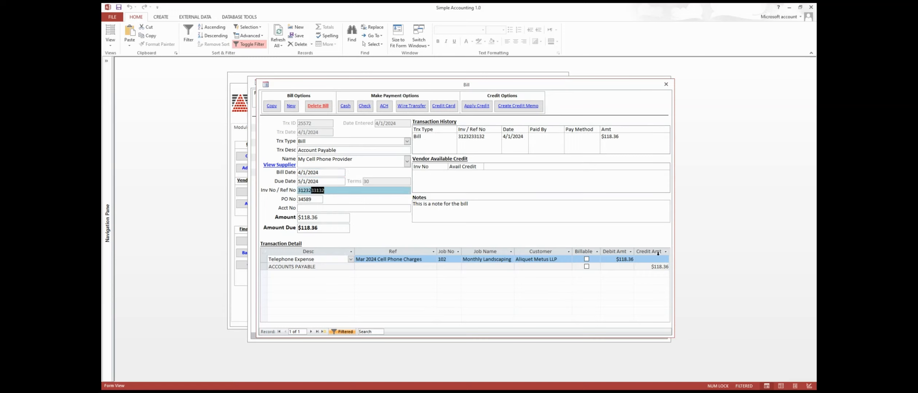
pyautogui.click(625, 259)
pyautogui.moveTo(315, 259); pyautogui.dragTo(267, 258)
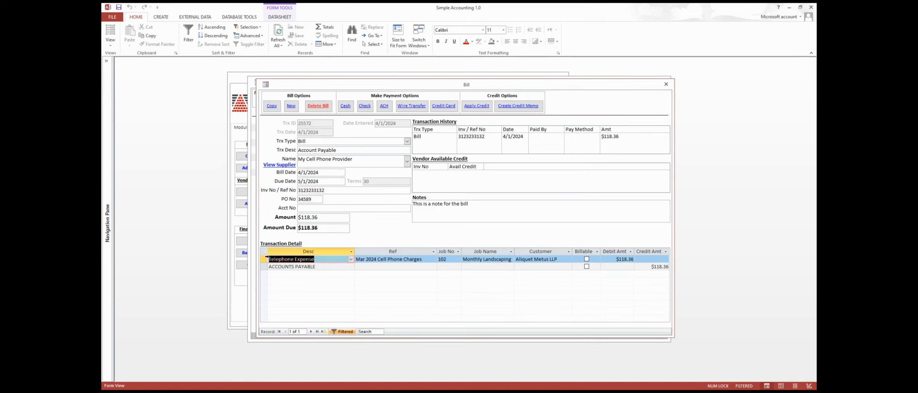
pyautogui.click(650, 266)
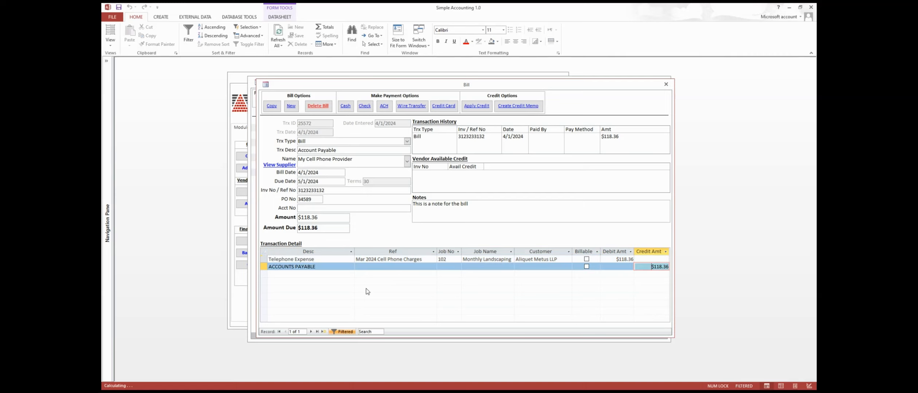
pyautogui.moveTo(321, 268); pyautogui.dragTo(268, 267)
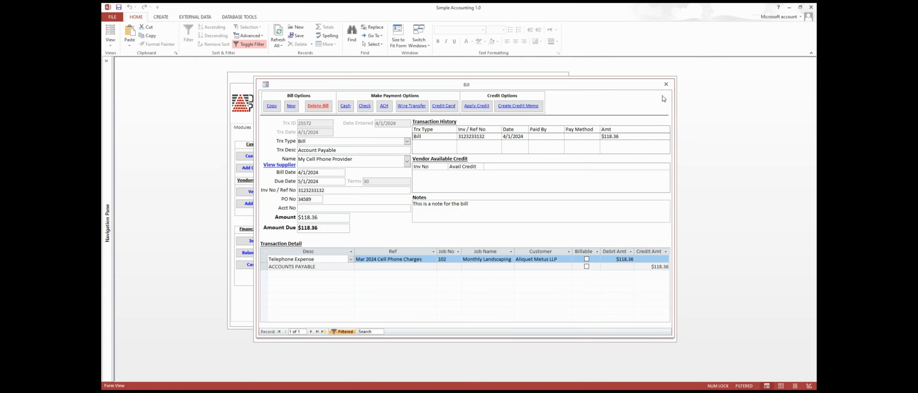
# Close bill 25572 and the Bills list, then reopen the list and open bill 25571.
pyautogui.click(666, 84)
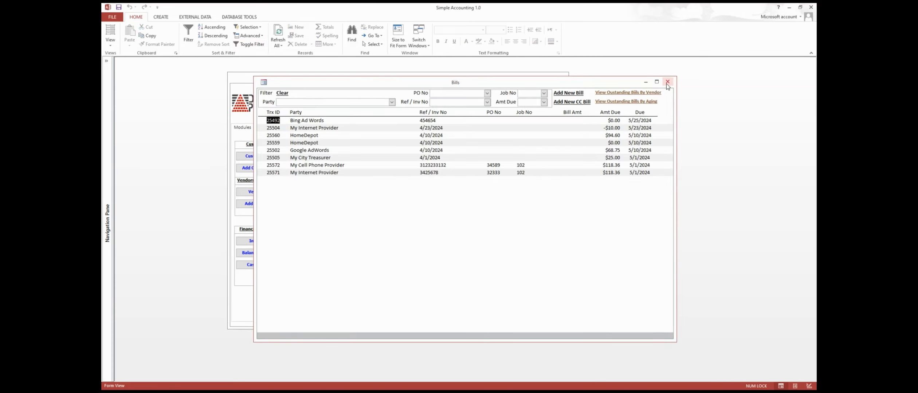
pyautogui.click(667, 85)
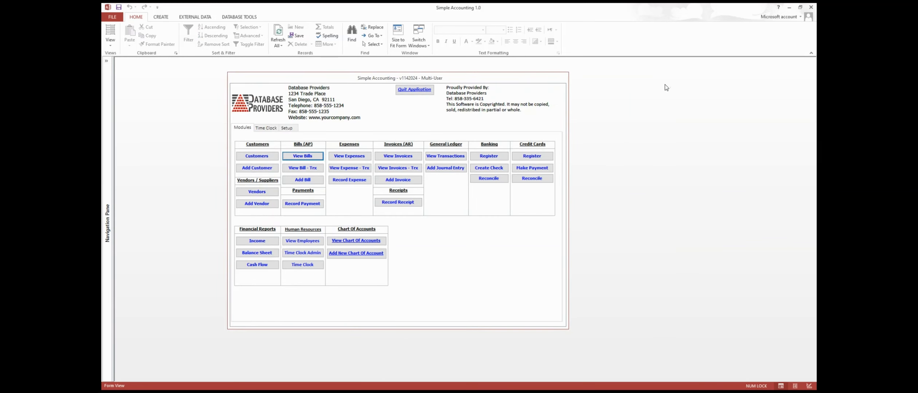
pyautogui.click(107, 221)
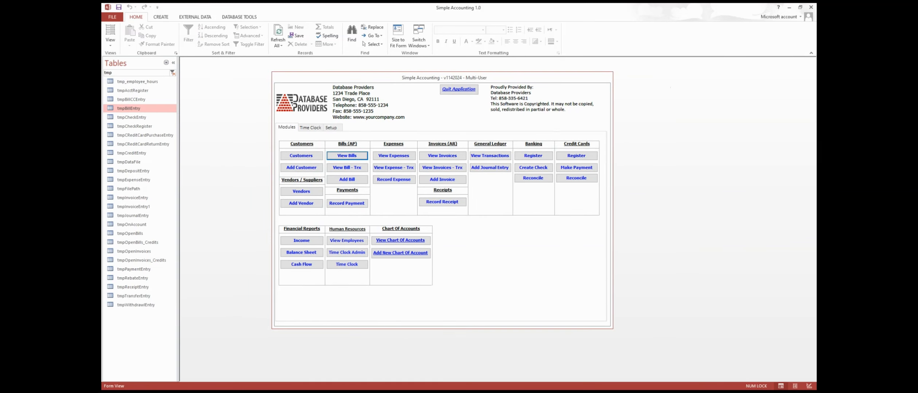
pyautogui.click(353, 156)
pyautogui.doubleClick(342, 173)
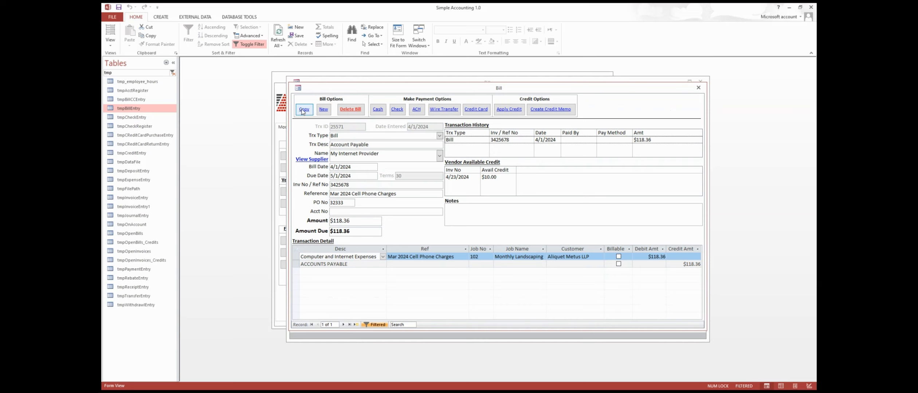
# Copy bill 25571, set the new bill date and change the invoice number.
pyautogui.click(303, 110)
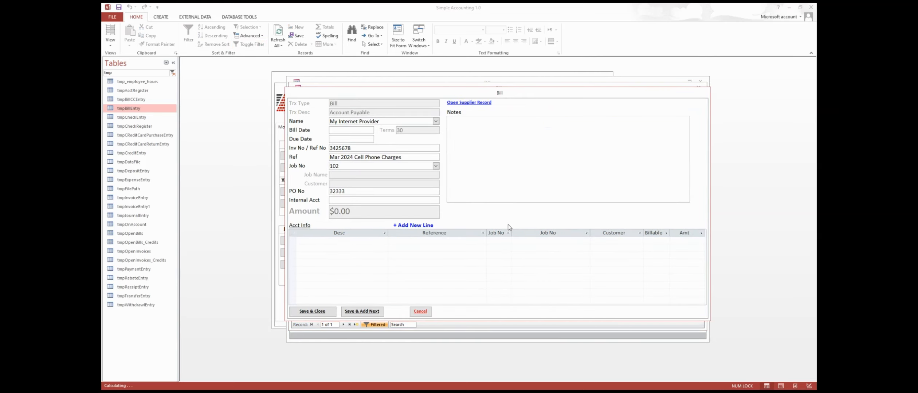
pyautogui.click(347, 130)
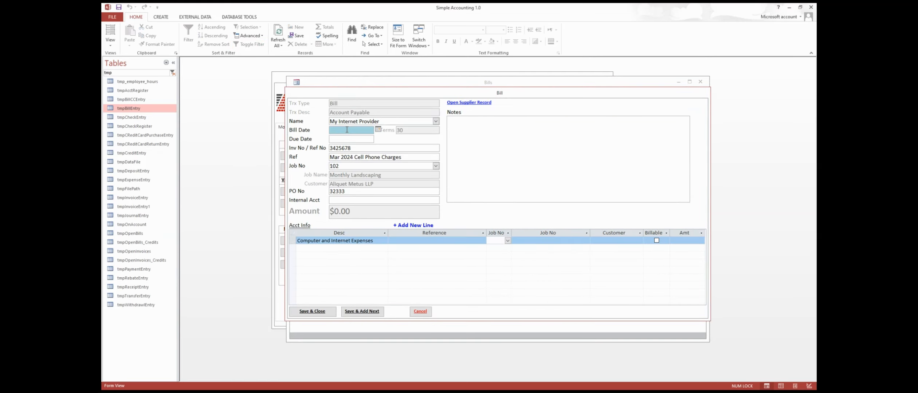
pyautogui.write('4/1/2024')
pyautogui.press('Tab')
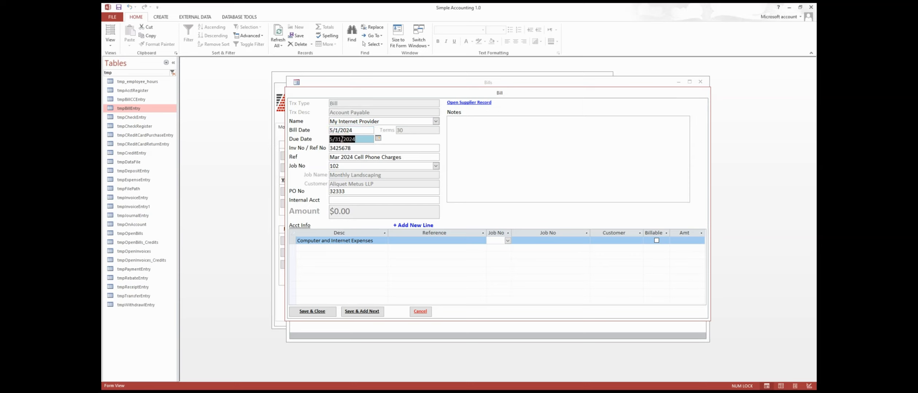
pyautogui.moveTo(343, 149); pyautogui.dragTo(352, 148)
pyautogui.write('786')
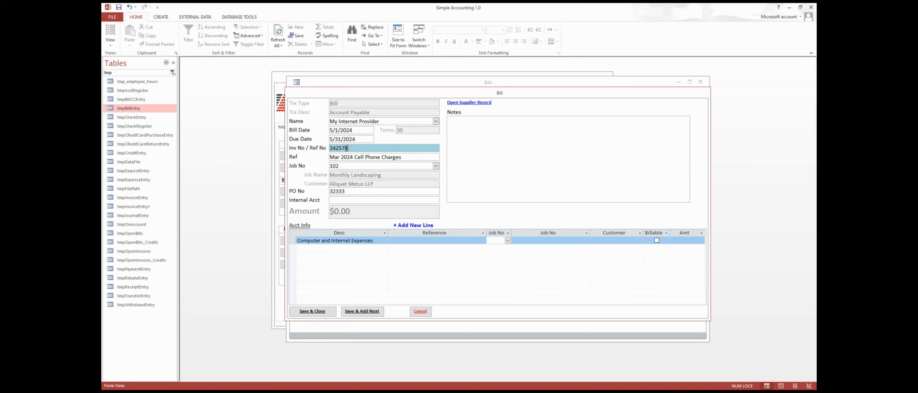
# Change the reference month to Apr and clear the PO and job numbers.
pyautogui.click(350, 156)
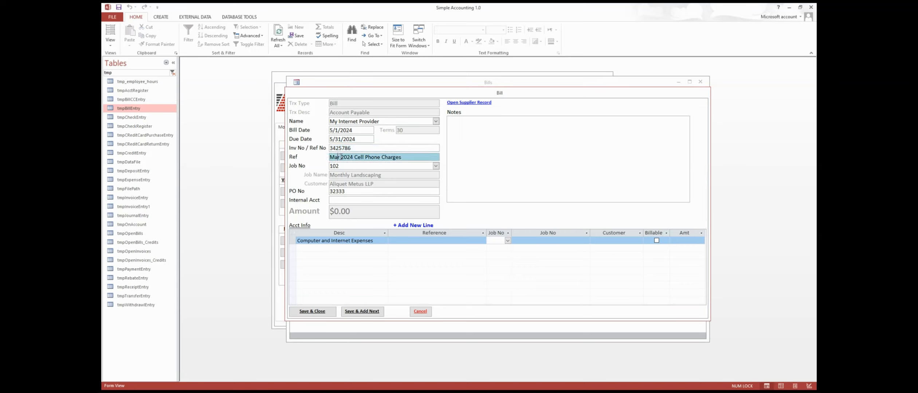
pyautogui.moveTo(342, 157); pyautogui.dragTo(328, 157)
pyautogui.write('Apr')
pyautogui.click(346, 193)
pyautogui.click(344, 166)
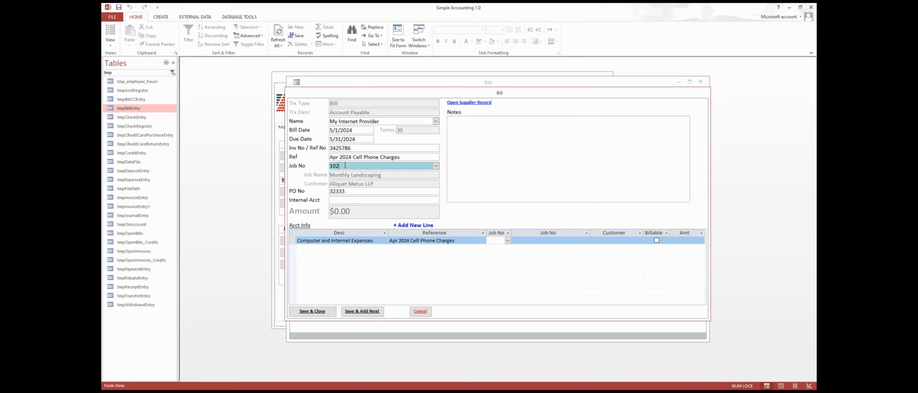
pyautogui.moveTo(349, 191); pyautogui.dragTo(317, 190)
pyautogui.press('Delete')
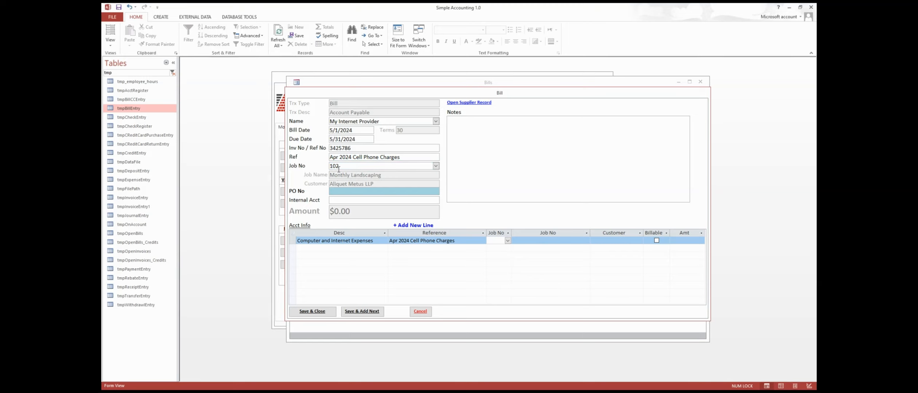
pyautogui.moveTo(346, 165); pyautogui.dragTo(329, 164)
pyautogui.press('Delete')
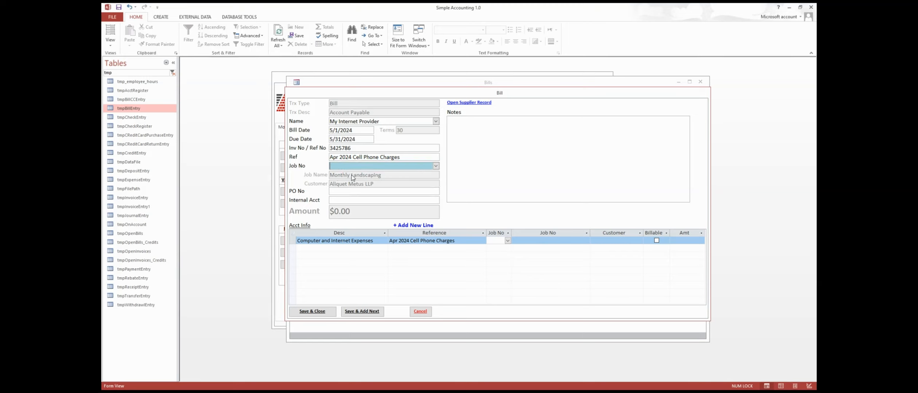
# Set the expense line amount to 128.65 and save the bill.
pyautogui.click(684, 241)
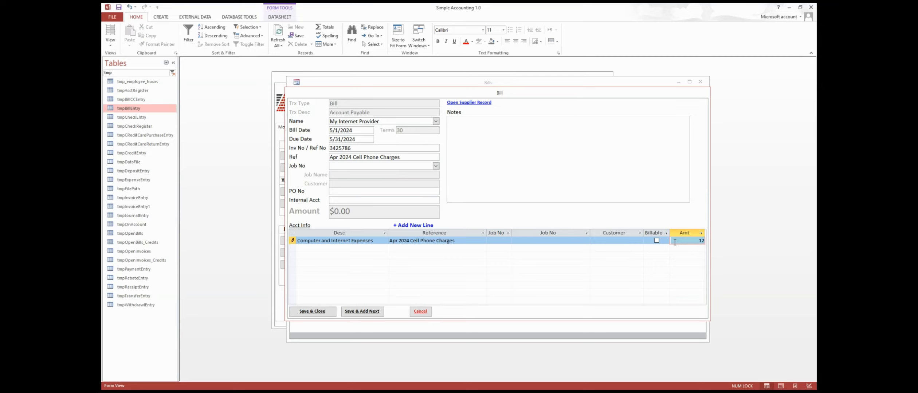
pyautogui.write('128.65')
pyautogui.press('Tab')
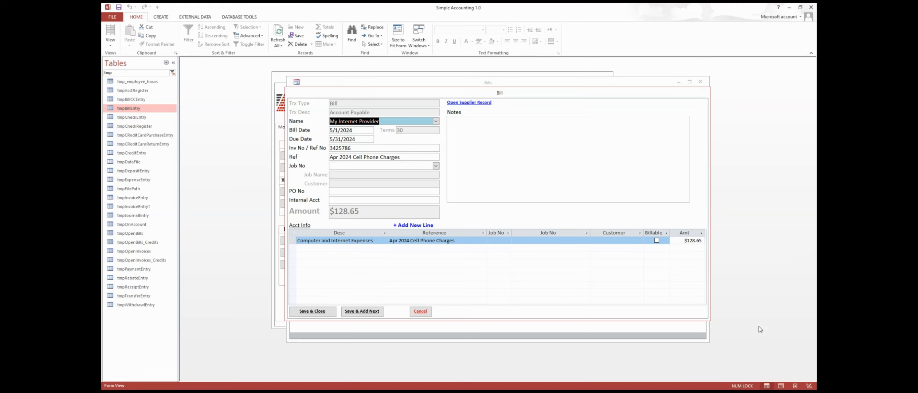
pyautogui.click(311, 312)
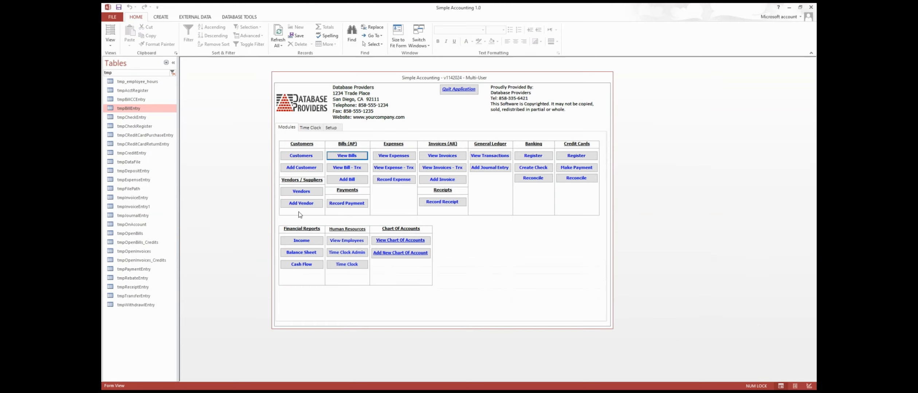
# Delete the copied bill 25574, then reopen My Internet Provider bill 25571.
pyautogui.click(355, 157)
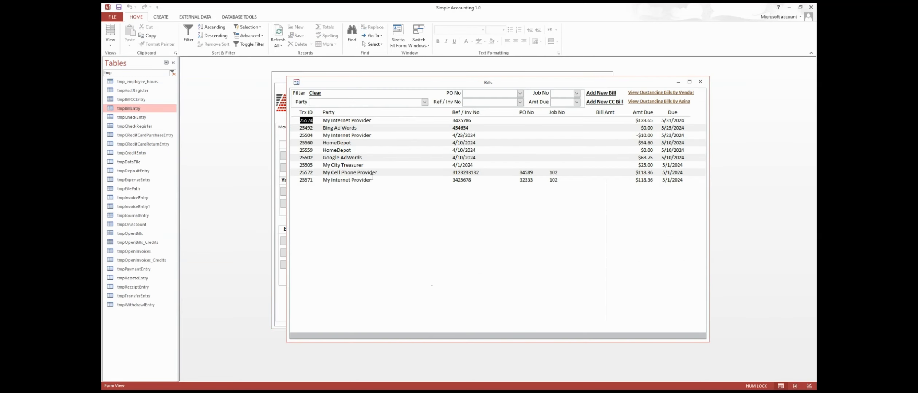
pyautogui.doubleClick(336, 121)
pyautogui.click(353, 109)
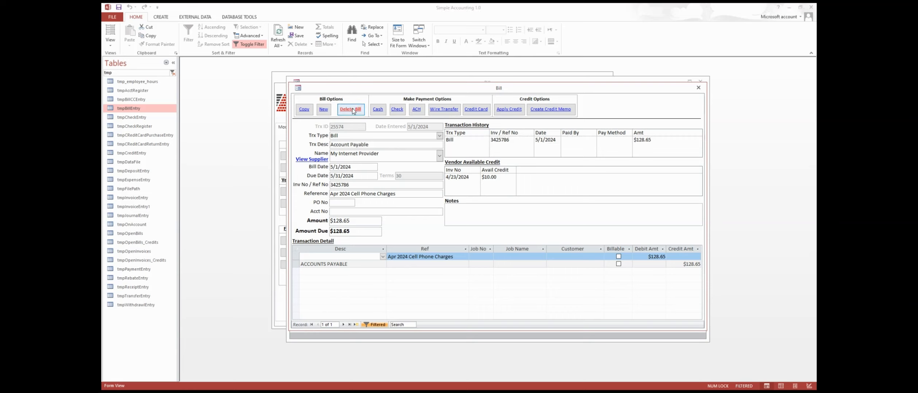
pyautogui.click(461, 225)
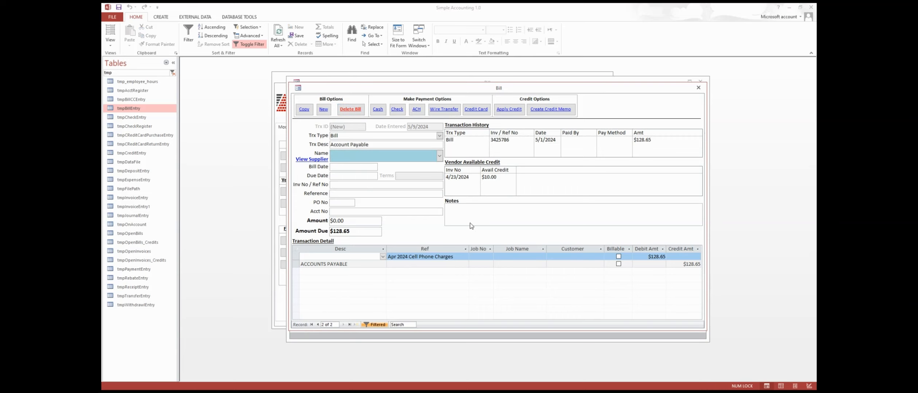
pyautogui.click(470, 223)
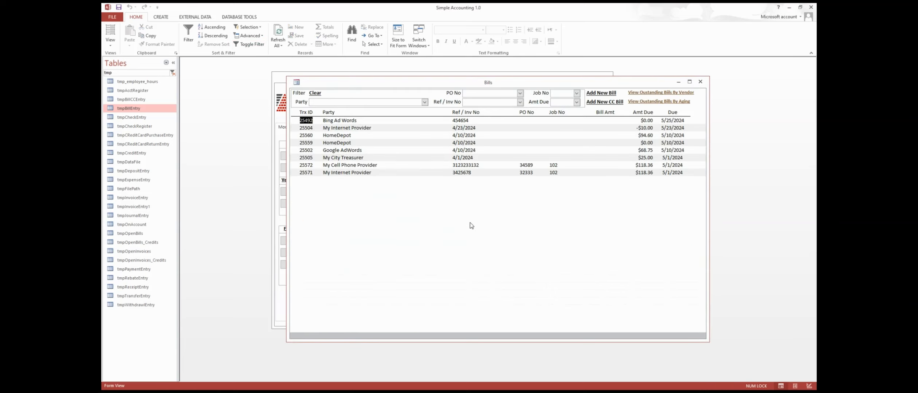
pyautogui.doubleClick(358, 172)
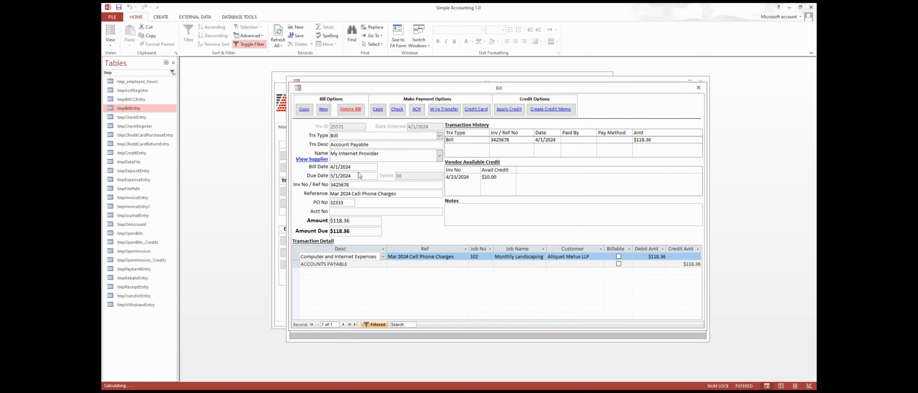
# Copy bill 25571 with bill date 5/1/2024 and due date 6/1/2024.
pyautogui.click(303, 109)
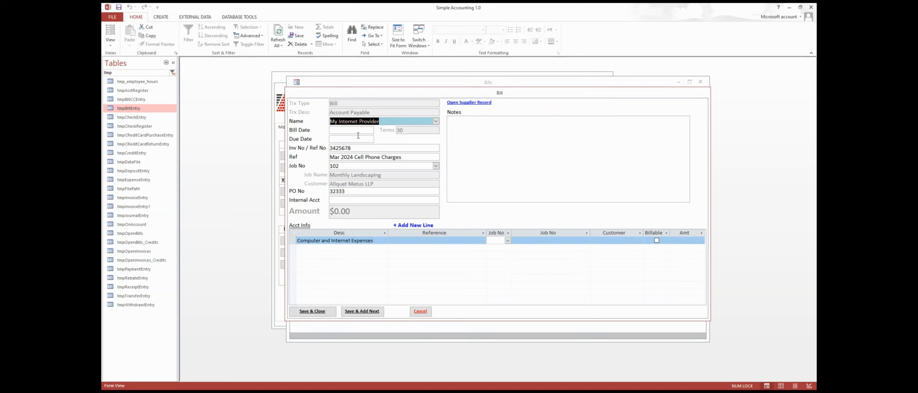
pyautogui.click(341, 130)
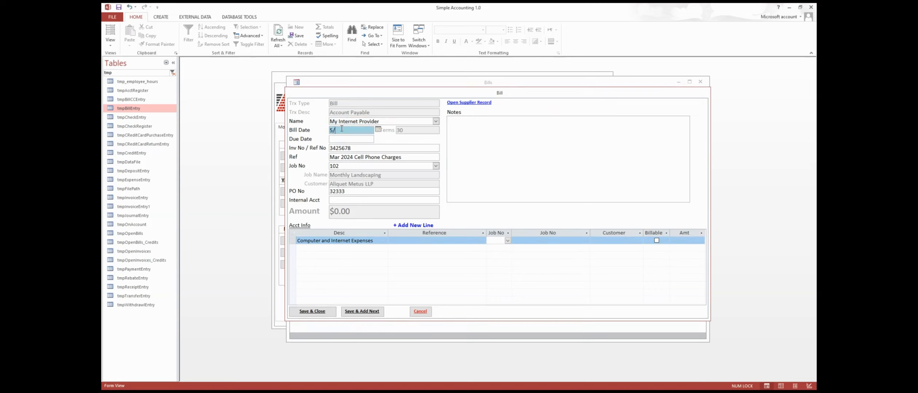
pyautogui.write('2024')
pyautogui.press('Tab')
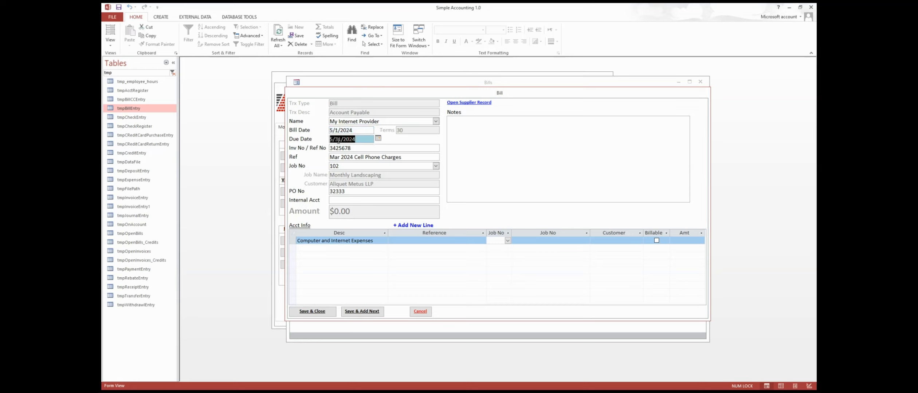
pyautogui.moveTo(338, 140); pyautogui.dragTo(323, 140)
pyautogui.write('6/1/2024')
pyautogui.press('Delete')
pyautogui.press('Delete')
pyautogui.press('Delete')
pyautogui.press('Delete')
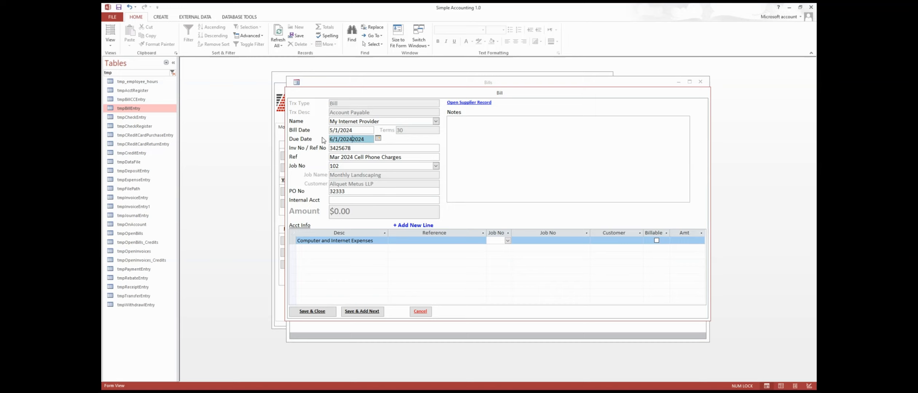
pyautogui.press('Tab')
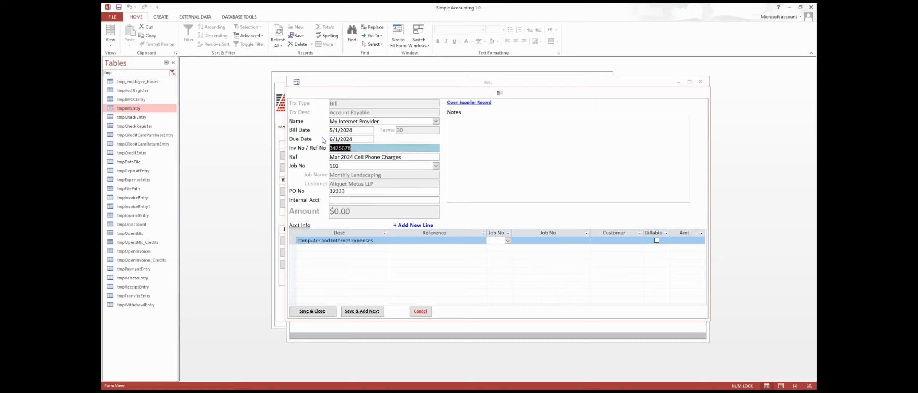
# Change the invoice number, set reference 'Apr 2024 Cell Phone Charges', and clear job and PO numbers.
pyautogui.moveTo(347, 147); pyautogui.dragTo(352, 148)
pyautogui.write('92')
pyautogui.moveTo(340, 158); pyautogui.dragTo(331, 155)
pyautogui.write('Apr')
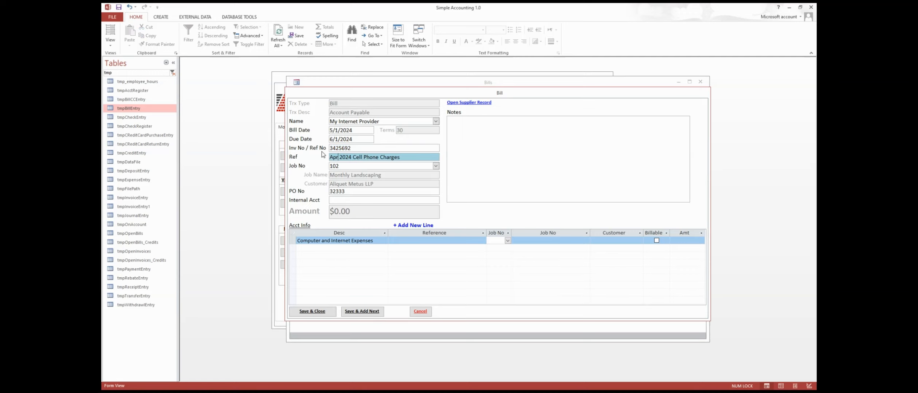
pyautogui.press('Tab')
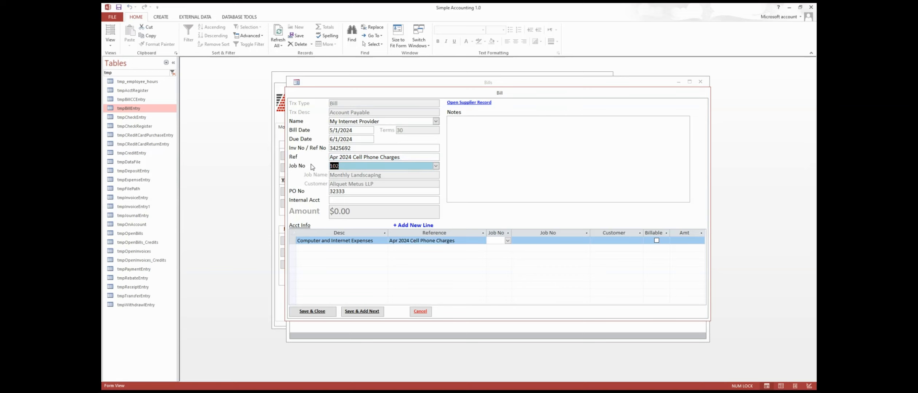
pyautogui.press('Delete')
pyautogui.press('Tab')
pyautogui.press('Delete')
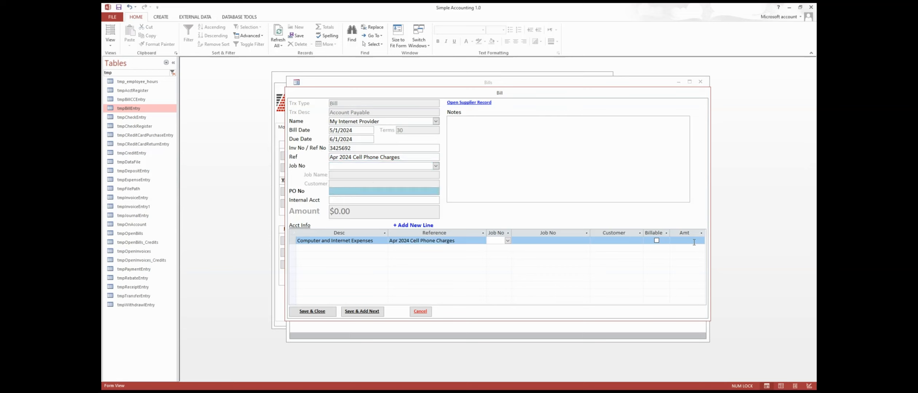
# Set the expense line amount to 185.63 and save the bill.
pyautogui.click(688, 241)
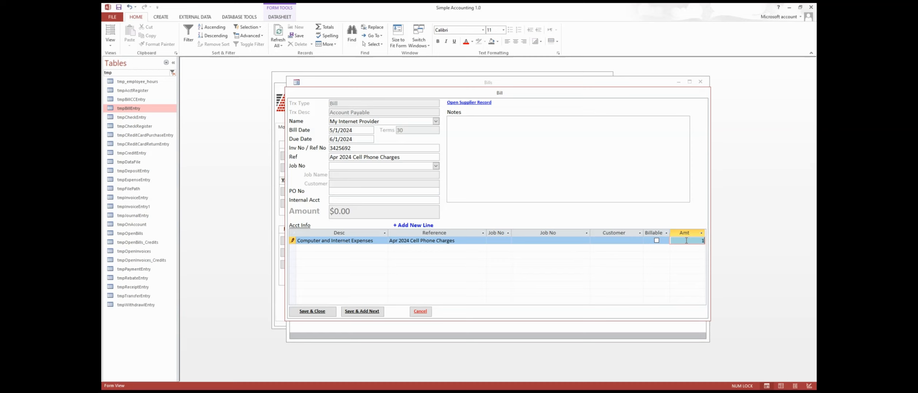
pyautogui.write('185.63')
pyautogui.press('Tab')
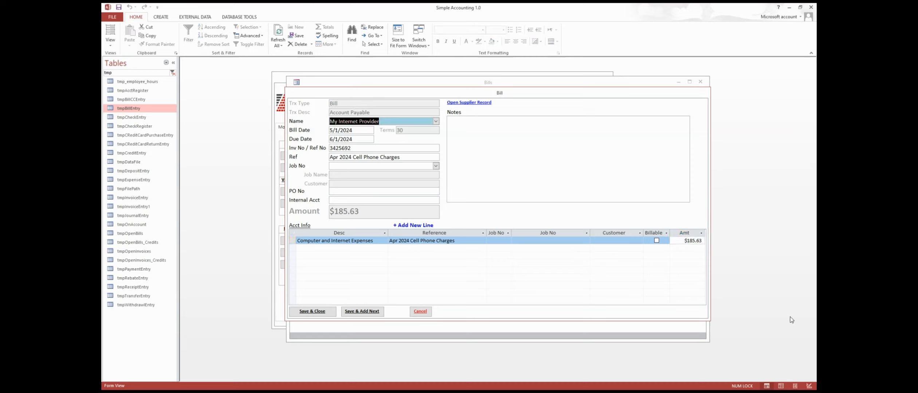
pyautogui.click(305, 312)
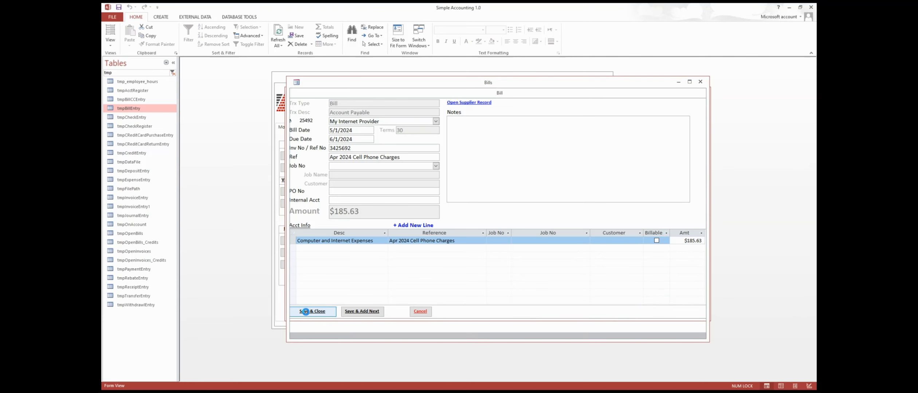